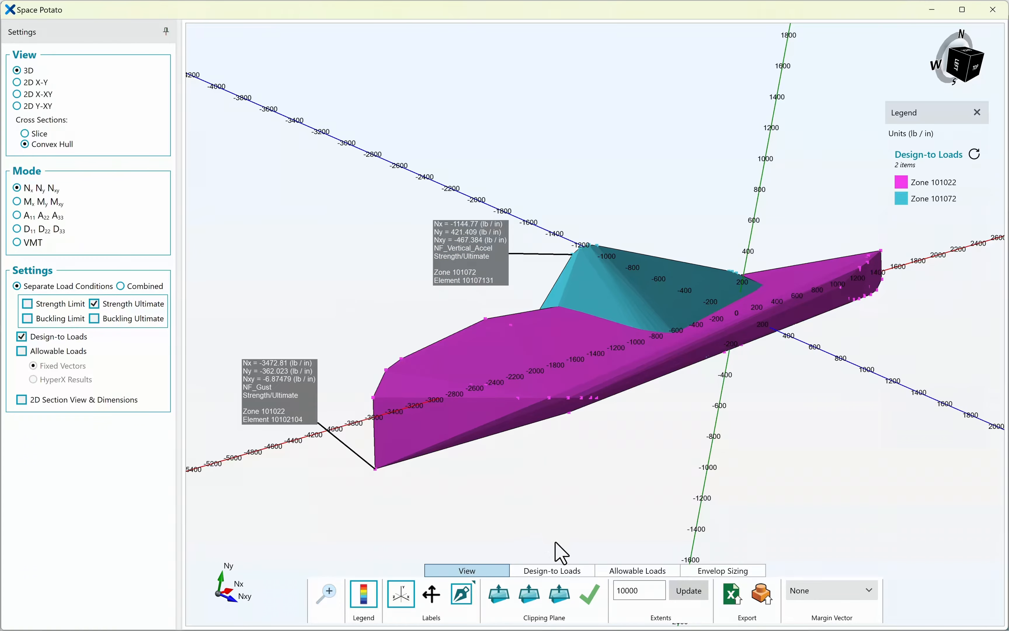
Increase the transparency of the design-to-loads hulls so the load points show through.
click(559, 569)
drag(509, 592, 548, 594)
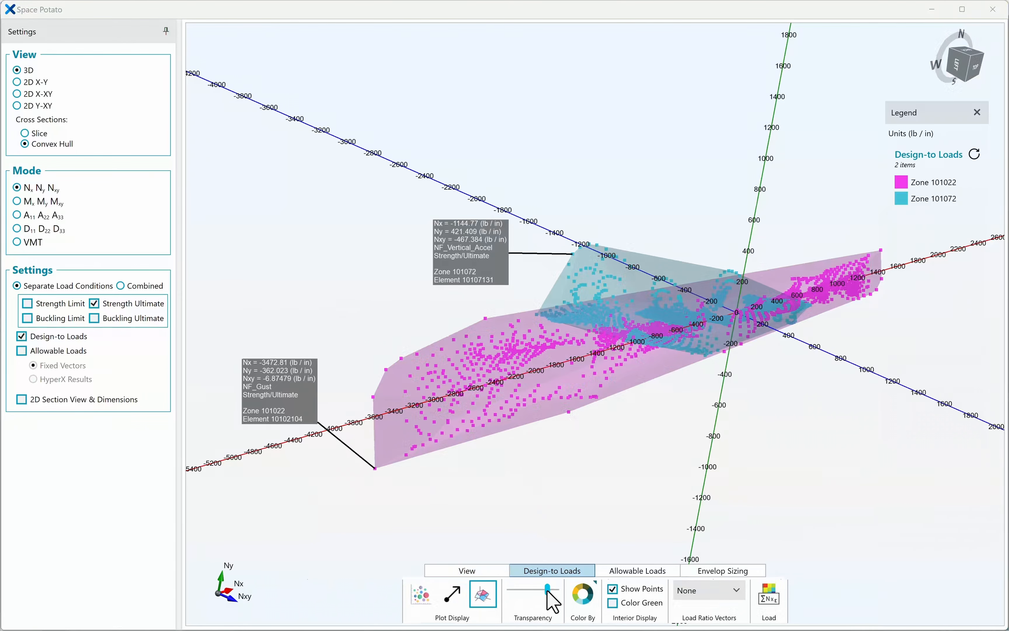
Move the Space Potato window lower to reveal the aircraft model above it.
click(589, 3)
drag(589, 7, 590, 168)
Clear the point labels from the load plot.
click(467, 568)
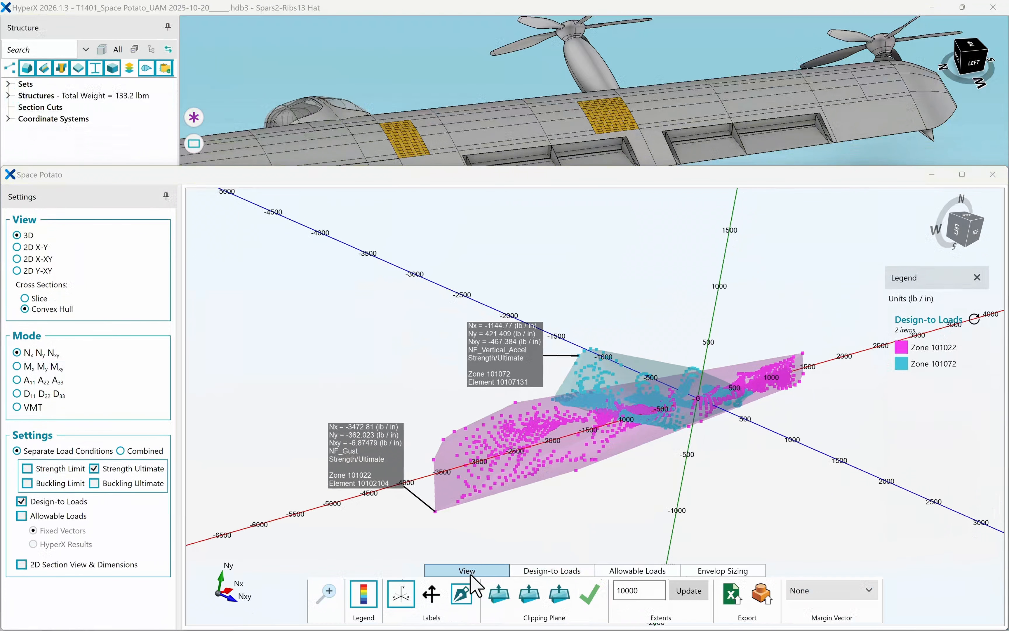
click(462, 592)
click(454, 550)
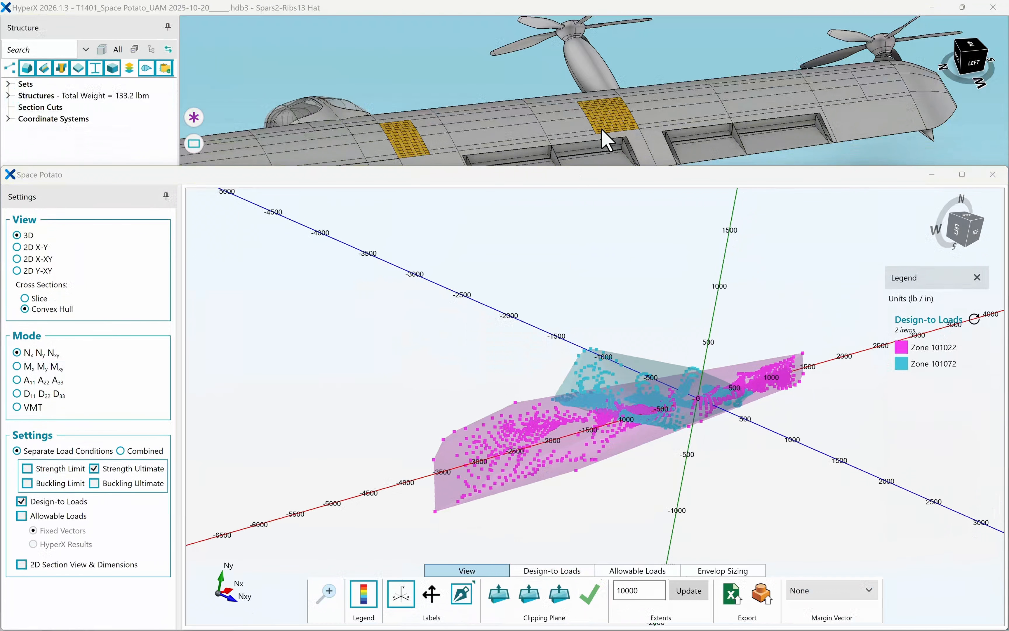
Pick another upper wing skin zone in the model and redisplay its design-to loads in the 3D view.
click(604, 121)
click(17, 247)
click(16, 234)
click(552, 570)
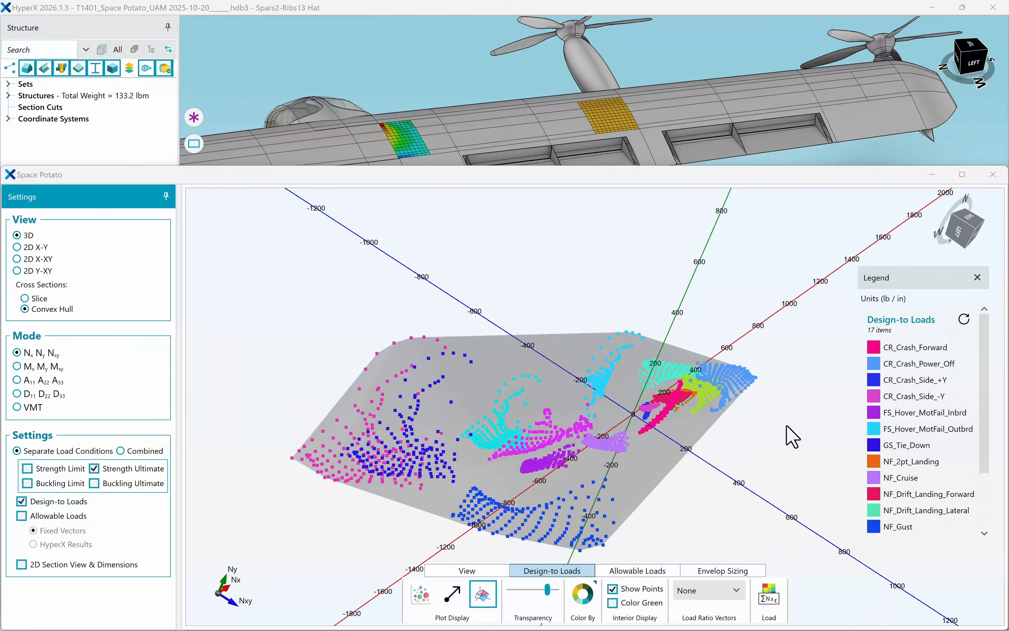
Highlight the CR_Crash_Power_Off load case, toggle green point colouring on and off, and close the Space Potato window.
click(903, 363)
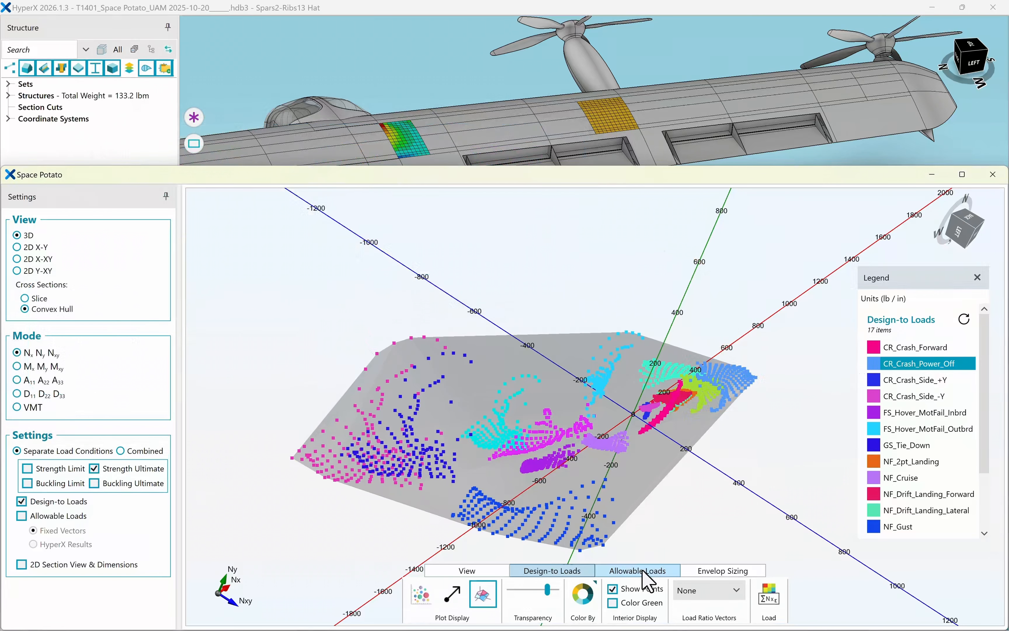
click(612, 602)
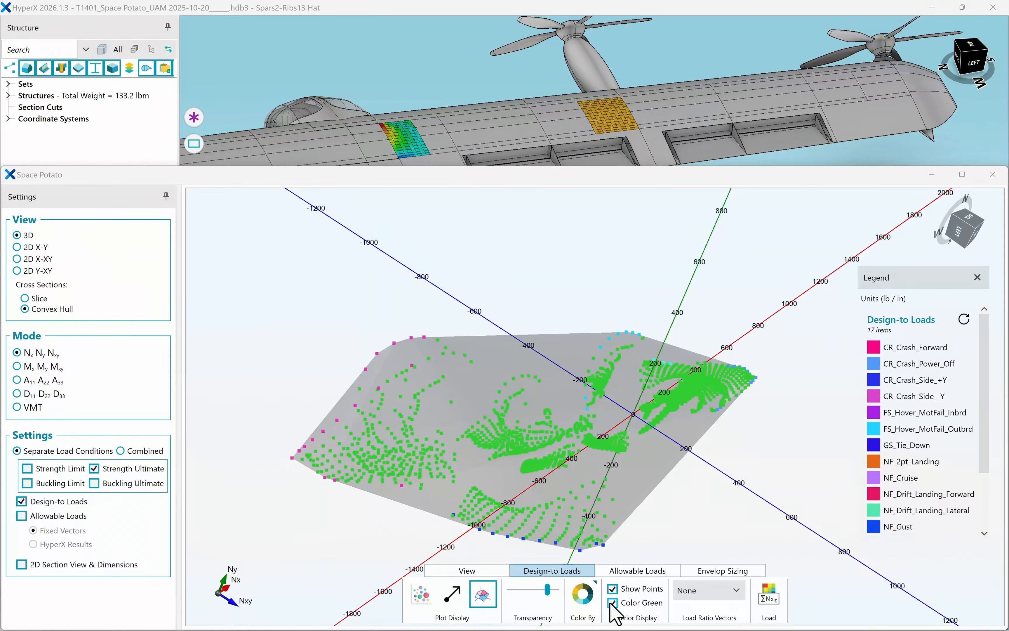
click(613, 602)
click(992, 174)
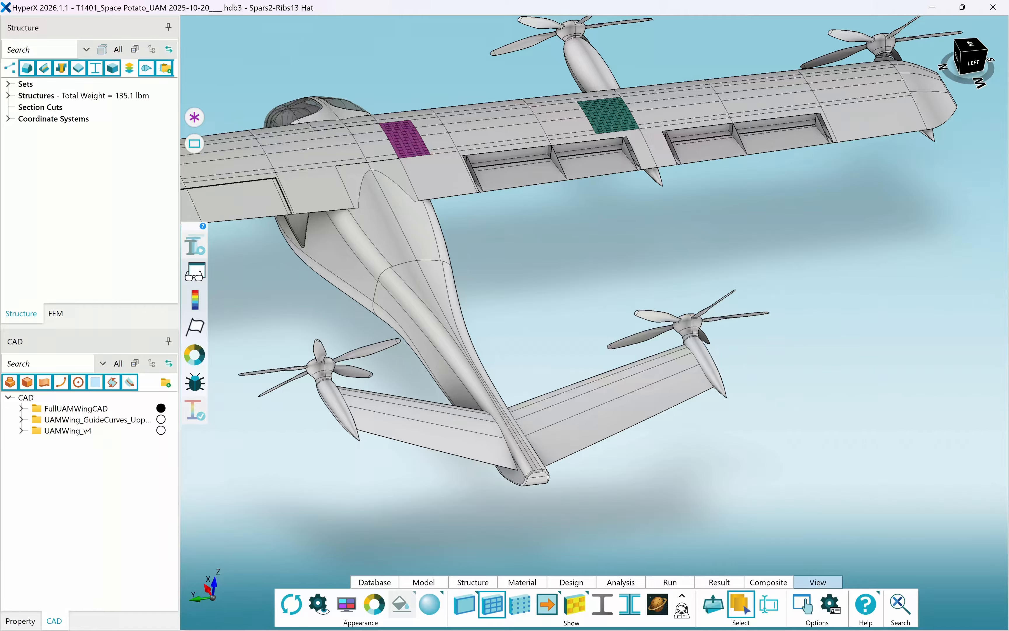
Select the inboard upper-skin zone on the wing and open its zone details.
click(401, 149)
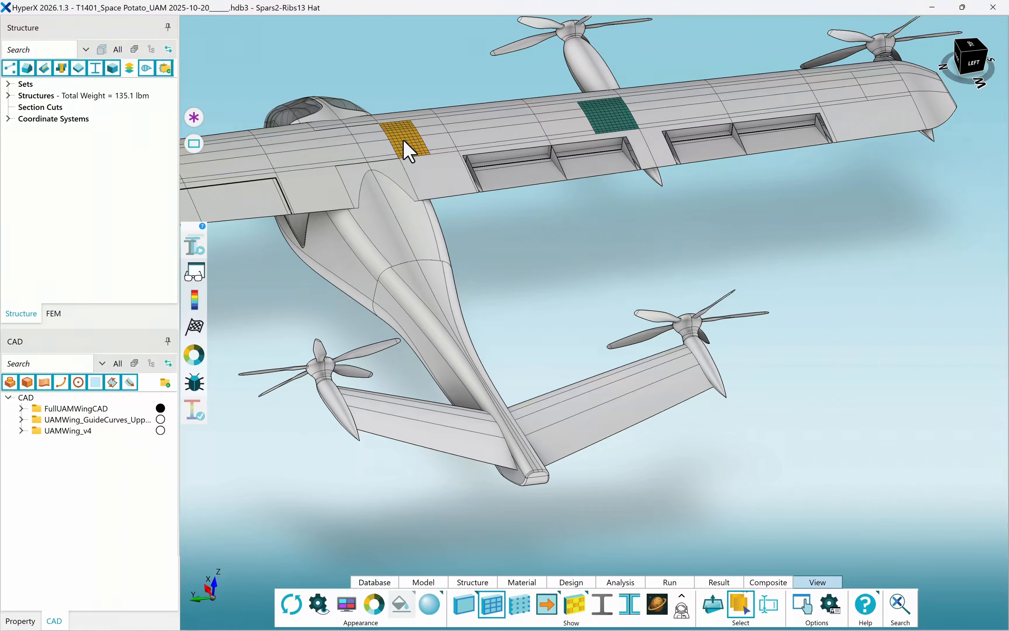
right_click(403, 141)
click(513, 286)
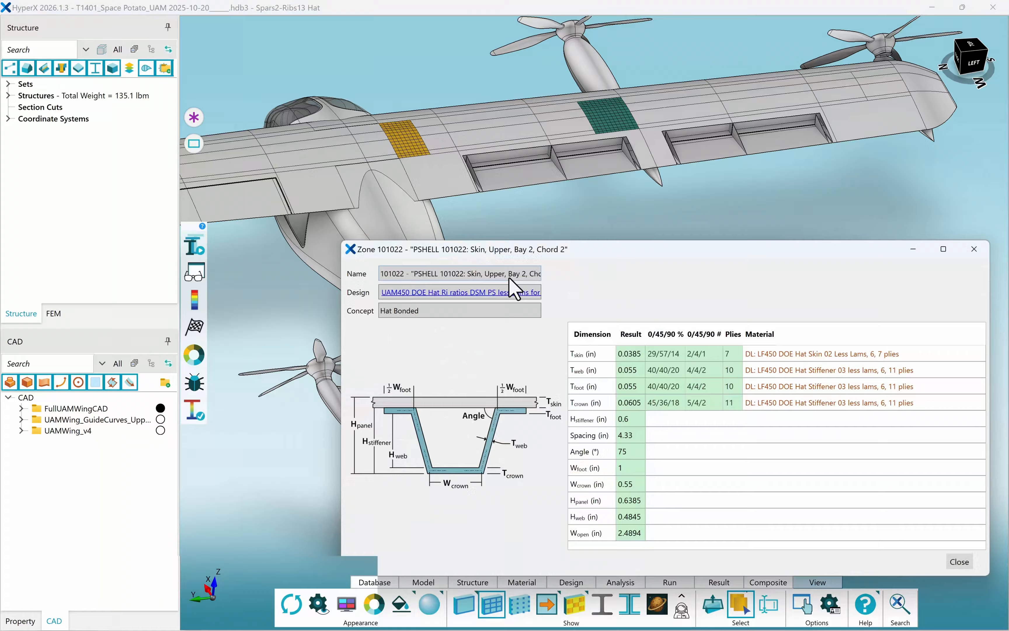
Open the zone's panel analysis property and its Strength, Composite Space Potato failure mode criteria, moving both dialogs aside.
right_click(403, 143)
click(500, 361)
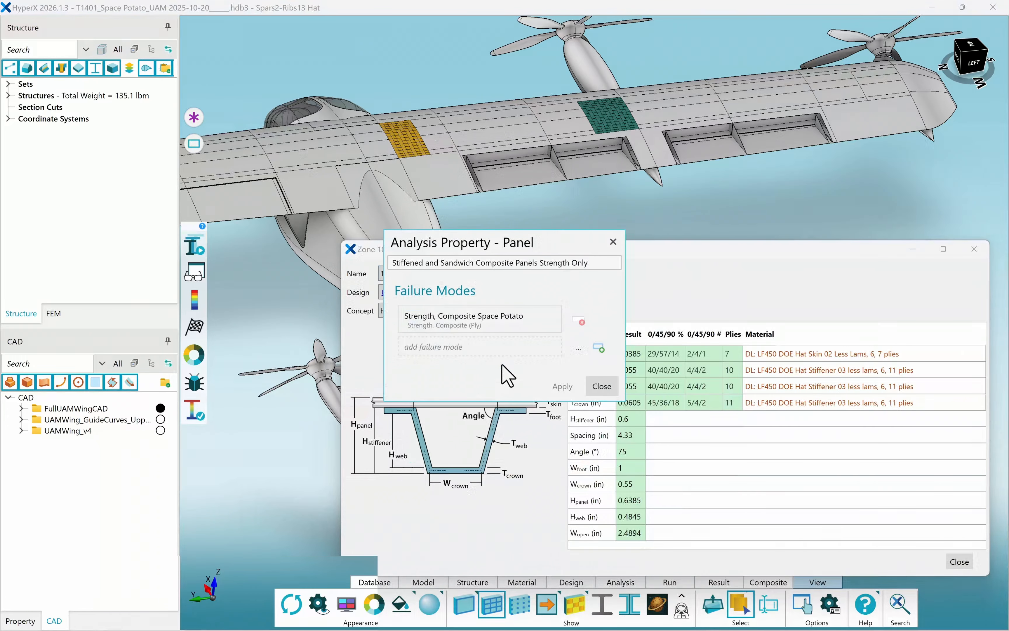
drag(517, 247, 176, 269)
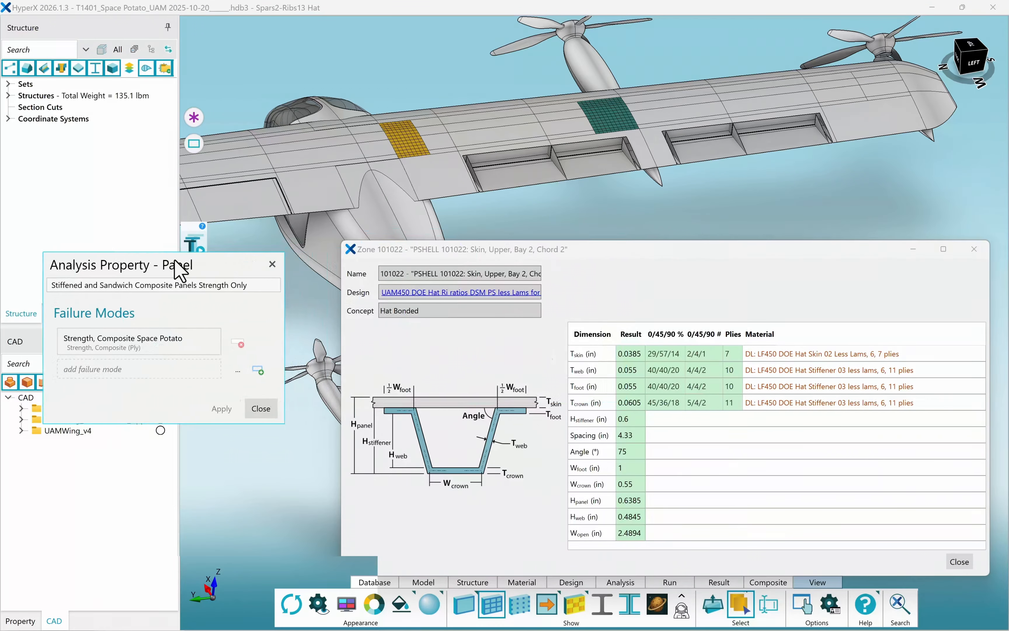
double_click(163, 336)
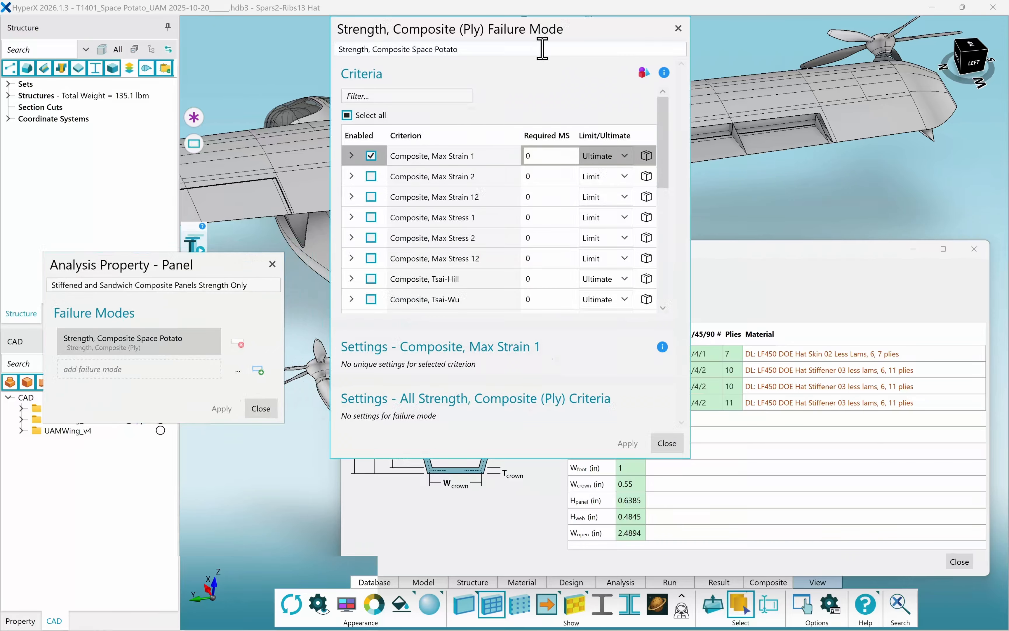
drag(577, 37, 254, 55)
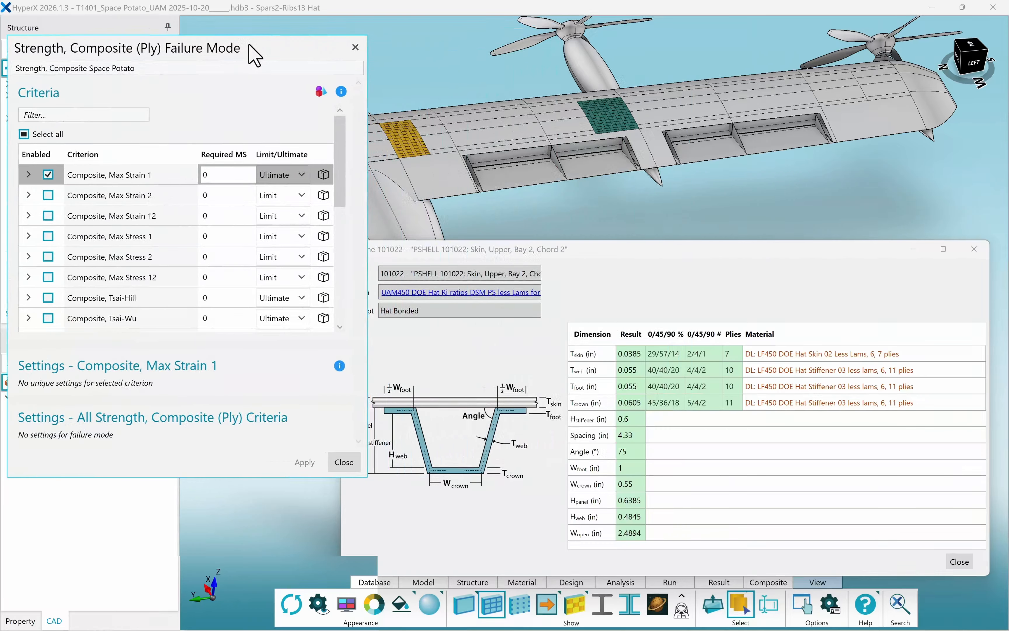
View the zone's ply stack cross-section enlarged, then close the failure mode and zone dialogs.
click(630, 602)
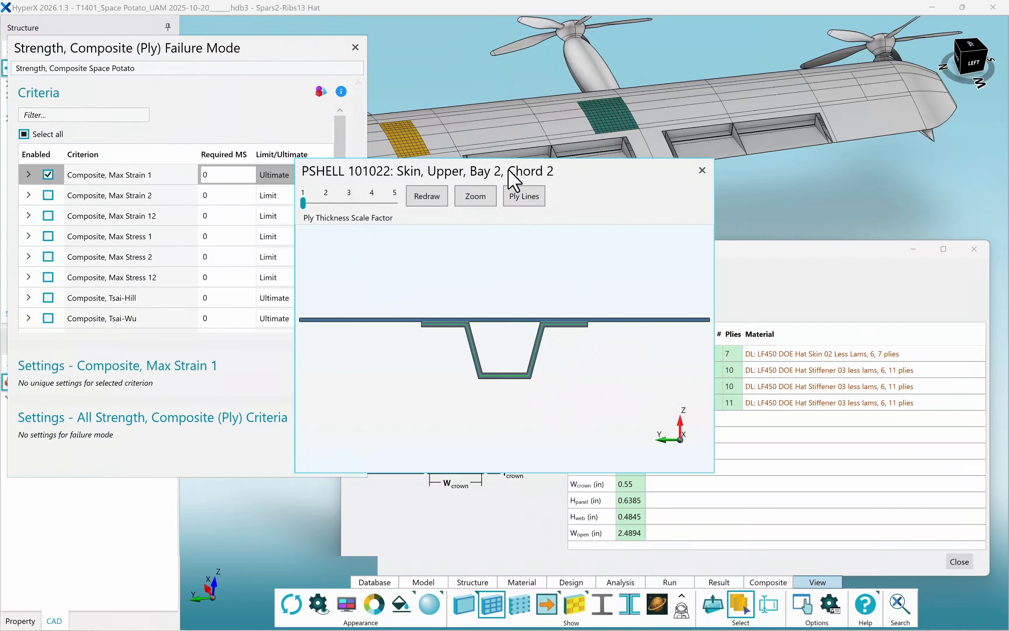
drag(514, 181, 768, 28)
scroll(768, 183, up, 5)
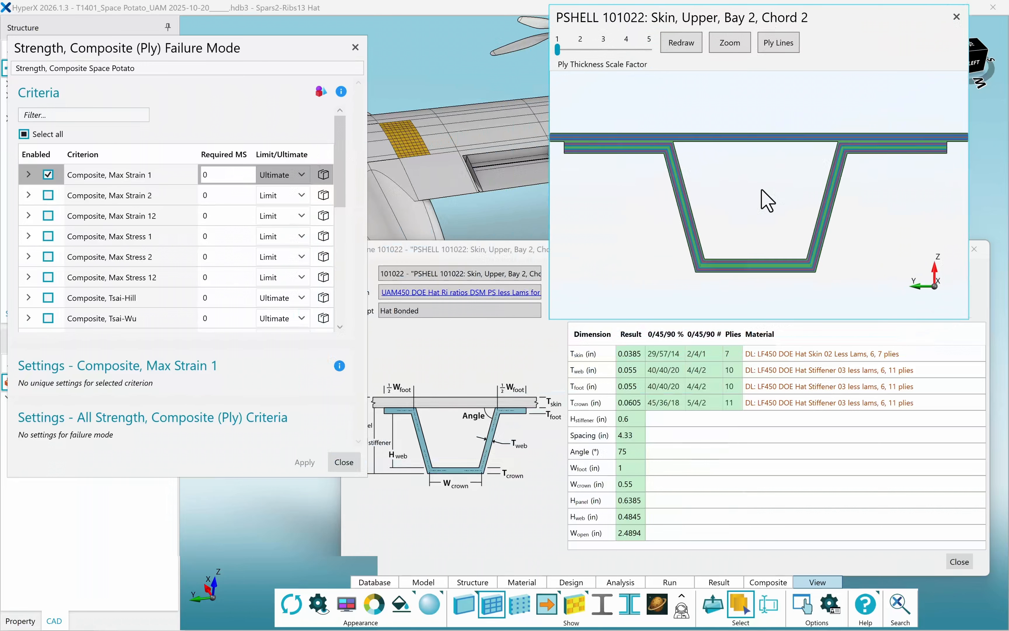
click(957, 16)
click(355, 47)
click(974, 249)
Open the outboard zone 101072's details and its Strength, Metal Space Potato Working failure mode criteria, then close them.
right_click(609, 114)
click(713, 247)
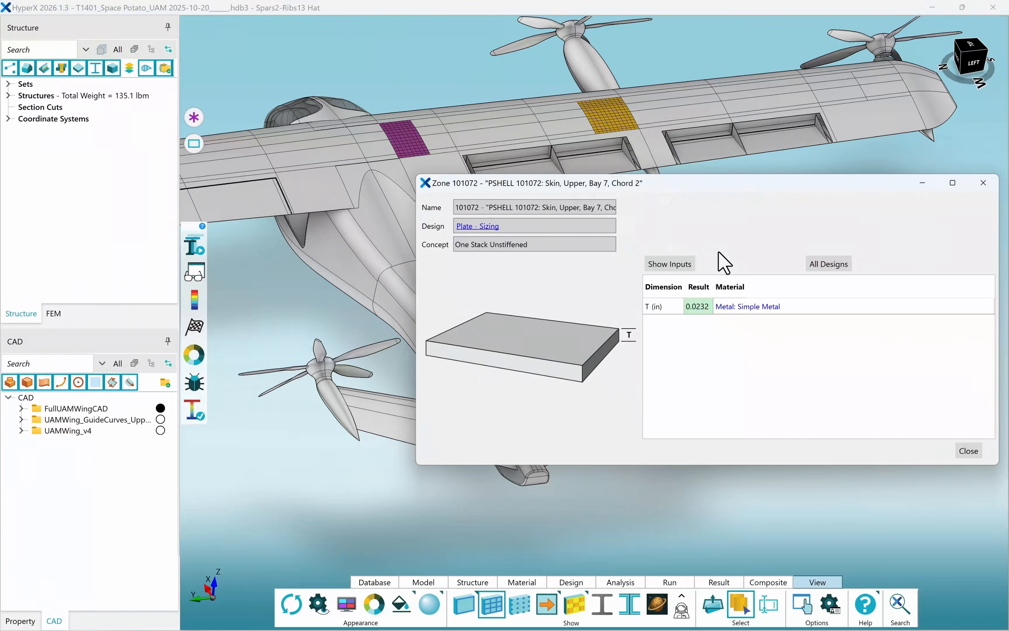
right_click(609, 116)
click(670, 335)
drag(529, 137, 236, 62)
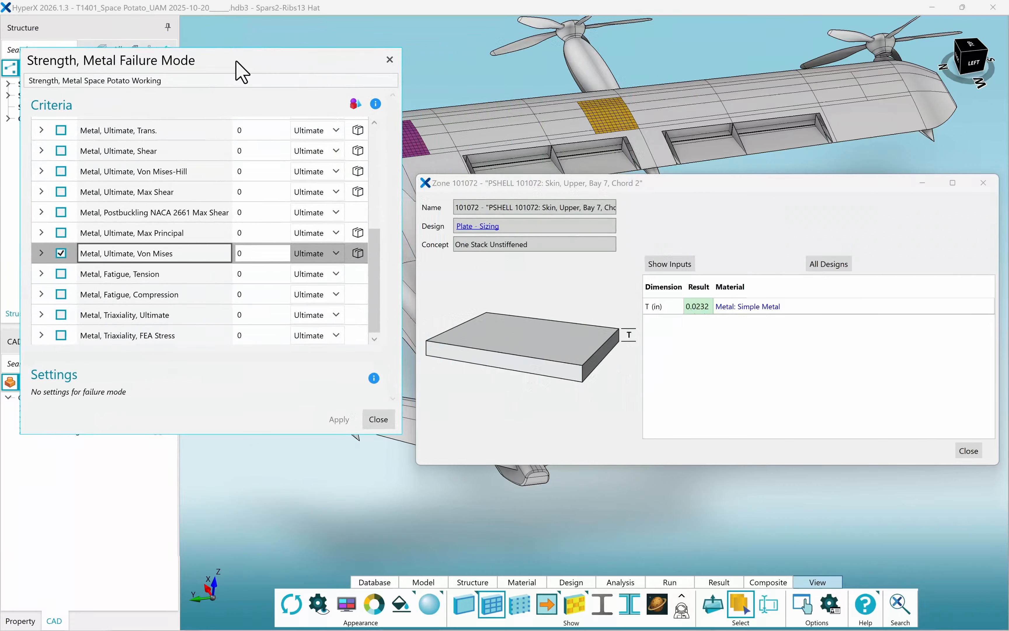
click(389, 59)
click(263, 256)
key(Escape)
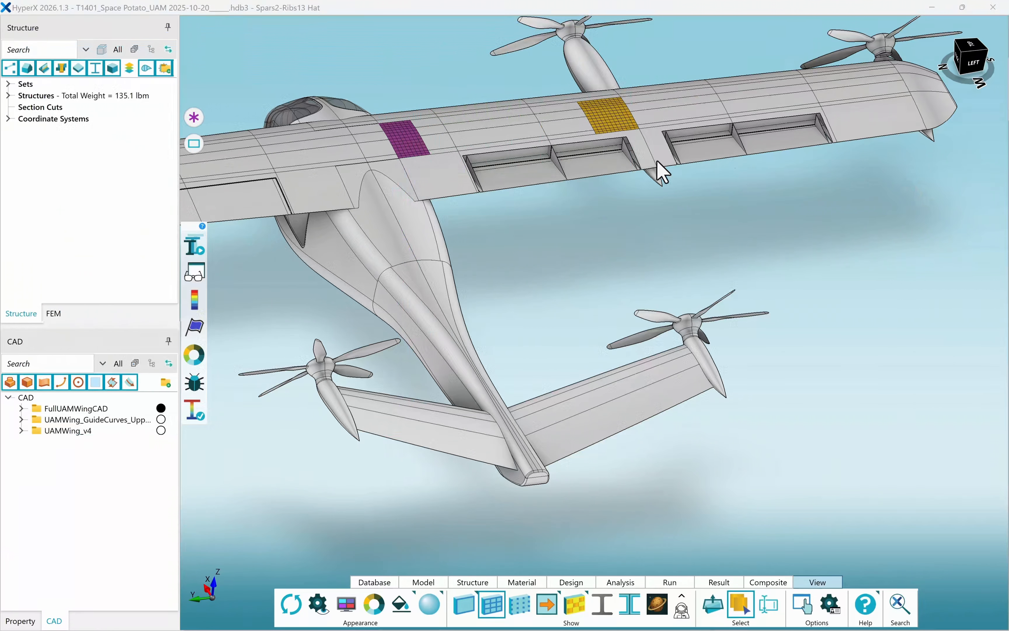
Add the inboard zone to the selection and open the Space Potato allowable-loads plot.
click(406, 142)
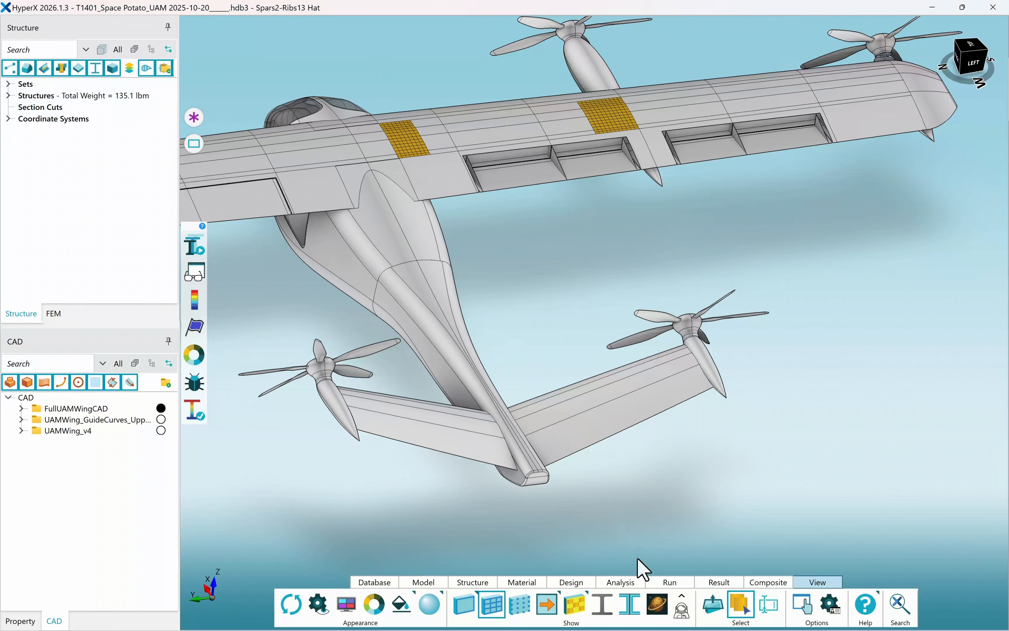
click(661, 603)
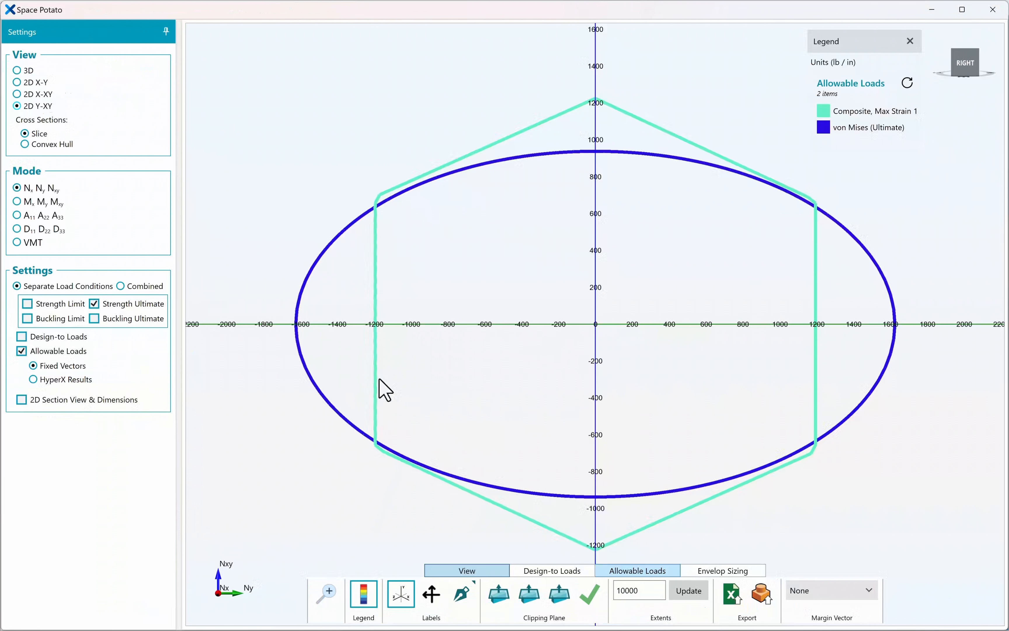
View the allowable-load envelopes in the 2D X-XY, 2D X-Y and 3D views.
click(17, 95)
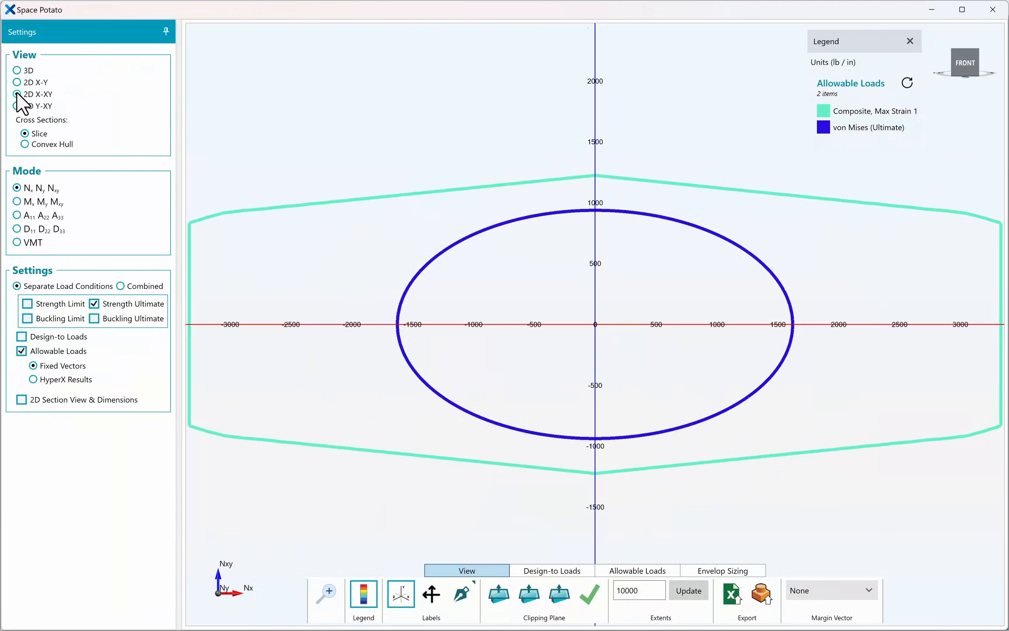
click(17, 83)
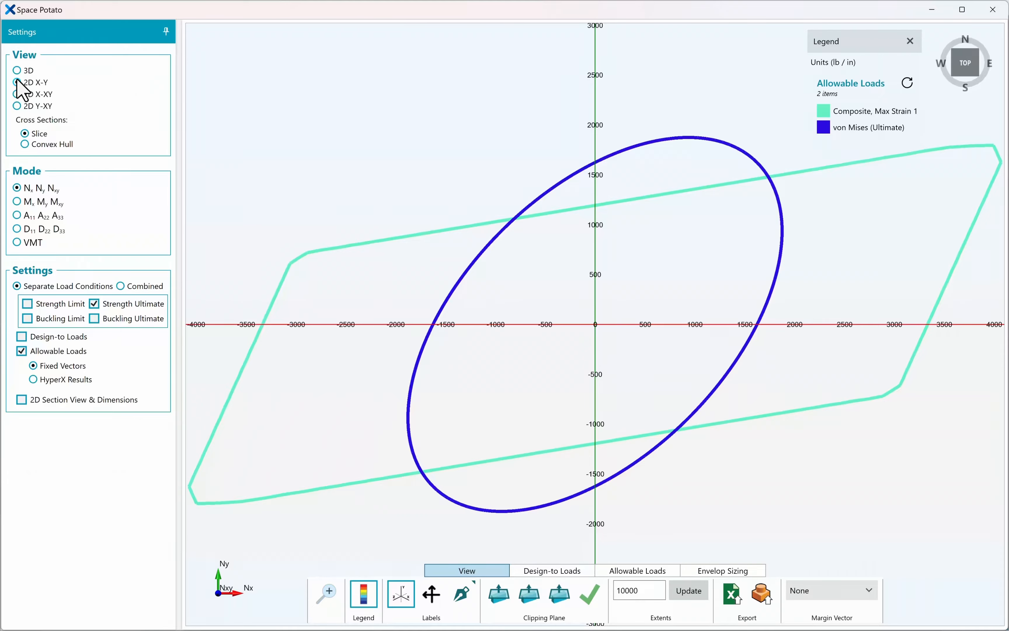
click(17, 70)
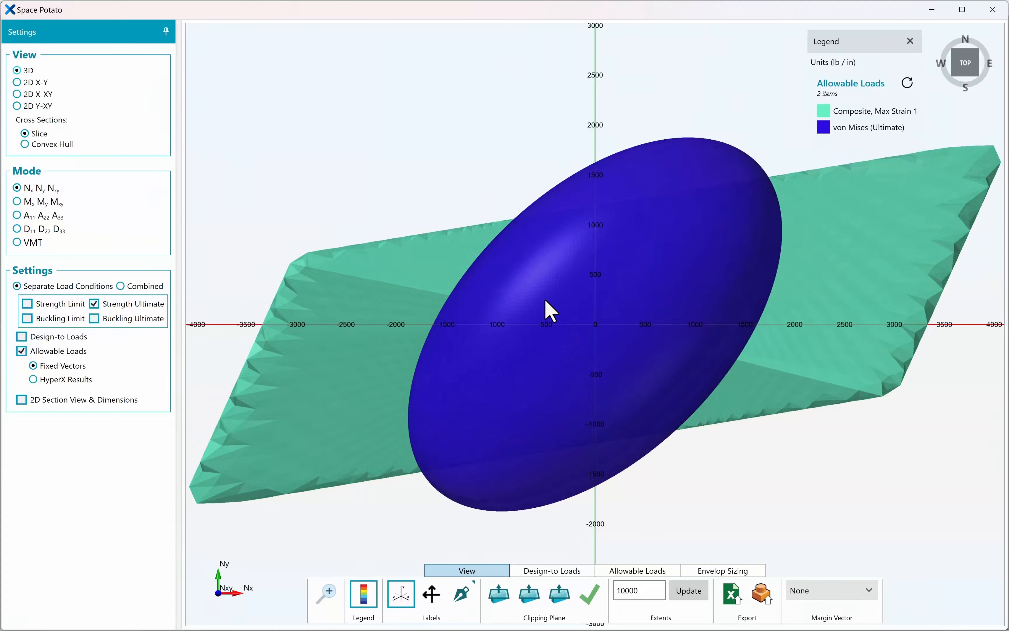
drag(598, 332, 602, 31)
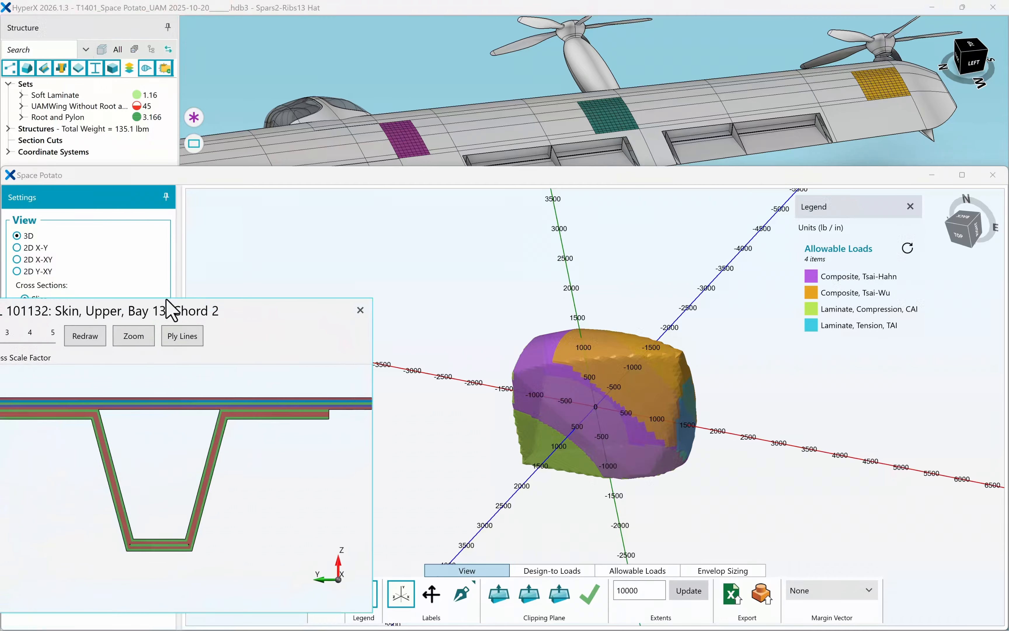
Inspect the PSHELL 101132 ply cross-section view and close it.
drag(169, 309, 268, 234)
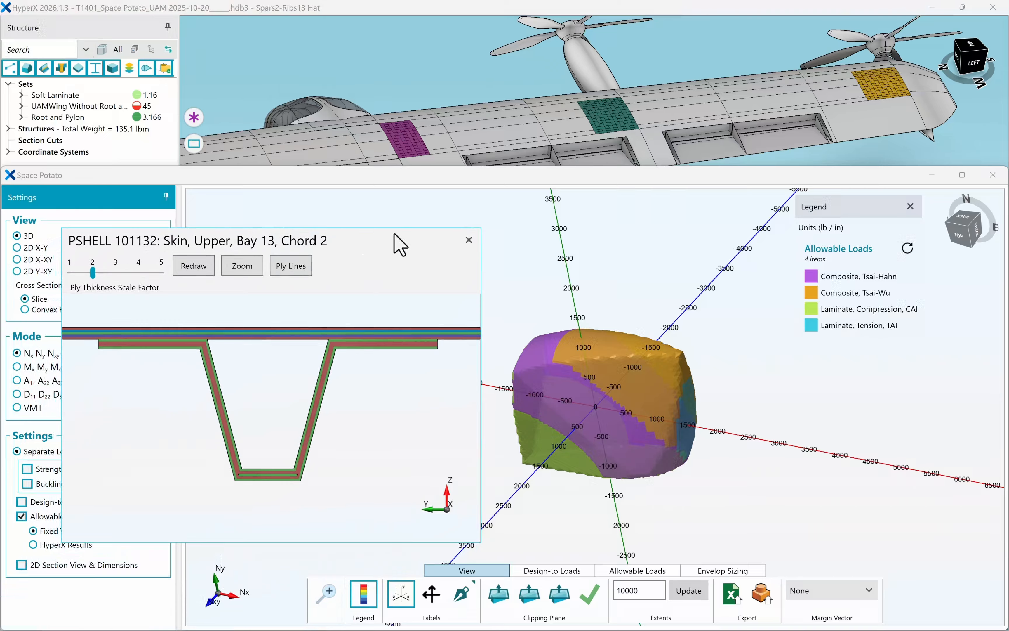
click(464, 236)
Switch the envelope plot to 2D X-Y, back to 3D, and orbit the envelope.
click(17, 248)
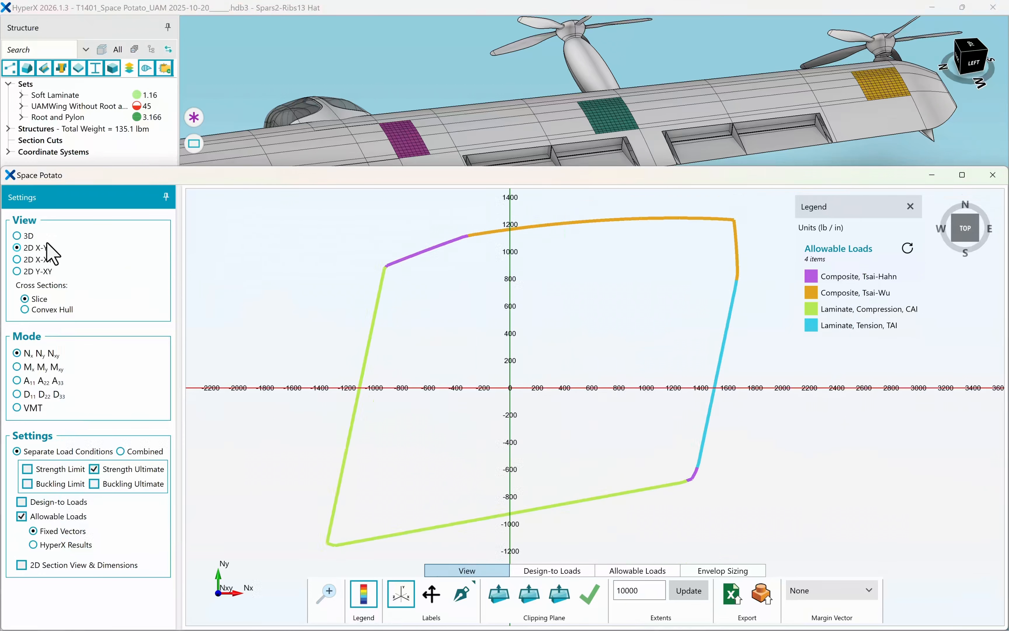
click(18, 235)
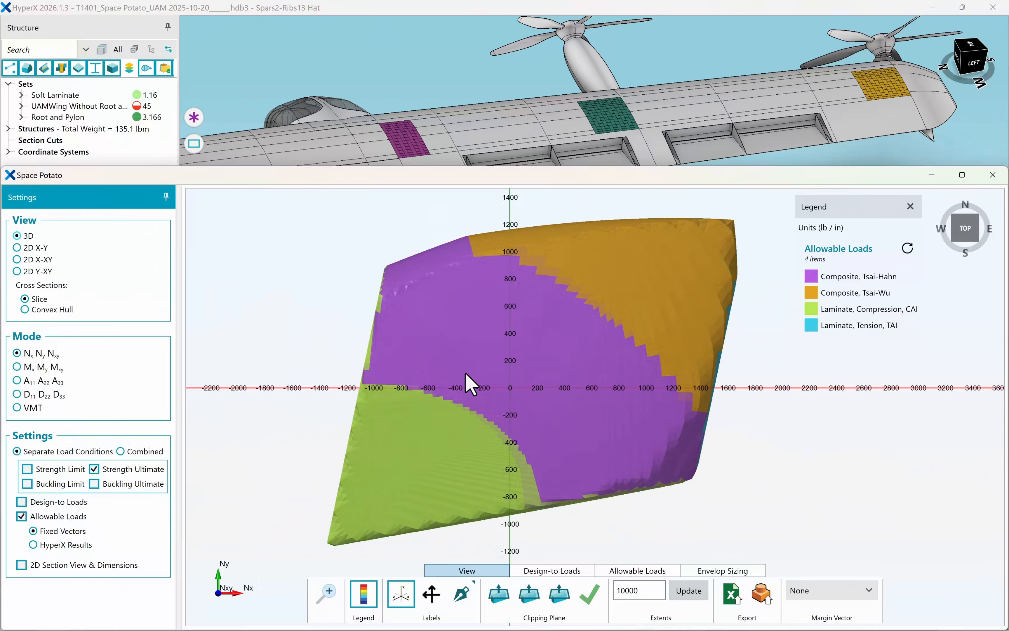
click(510, 388)
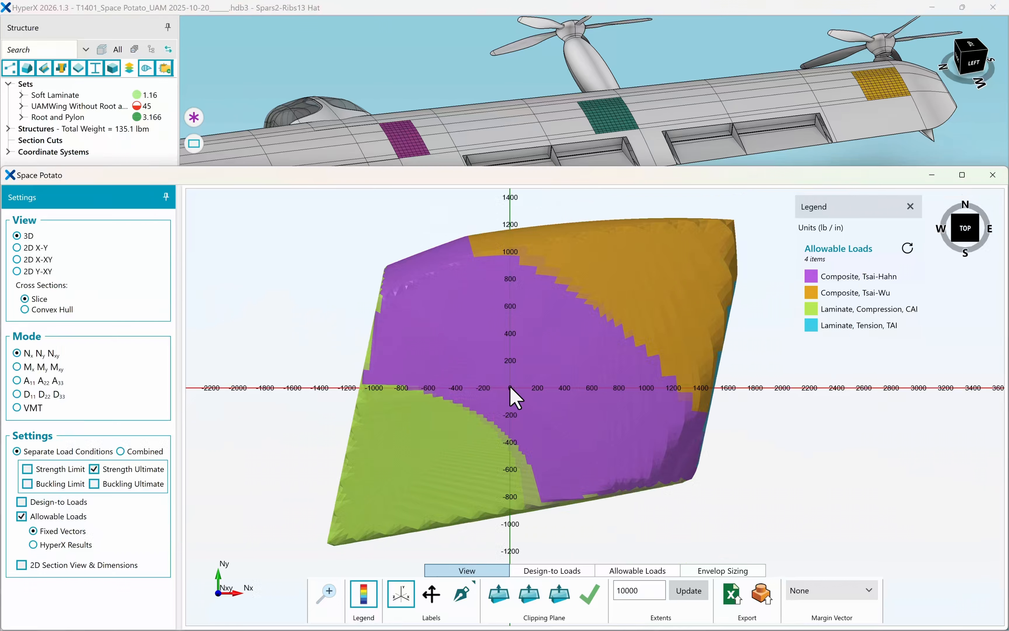
drag(510, 387, 426, 393)
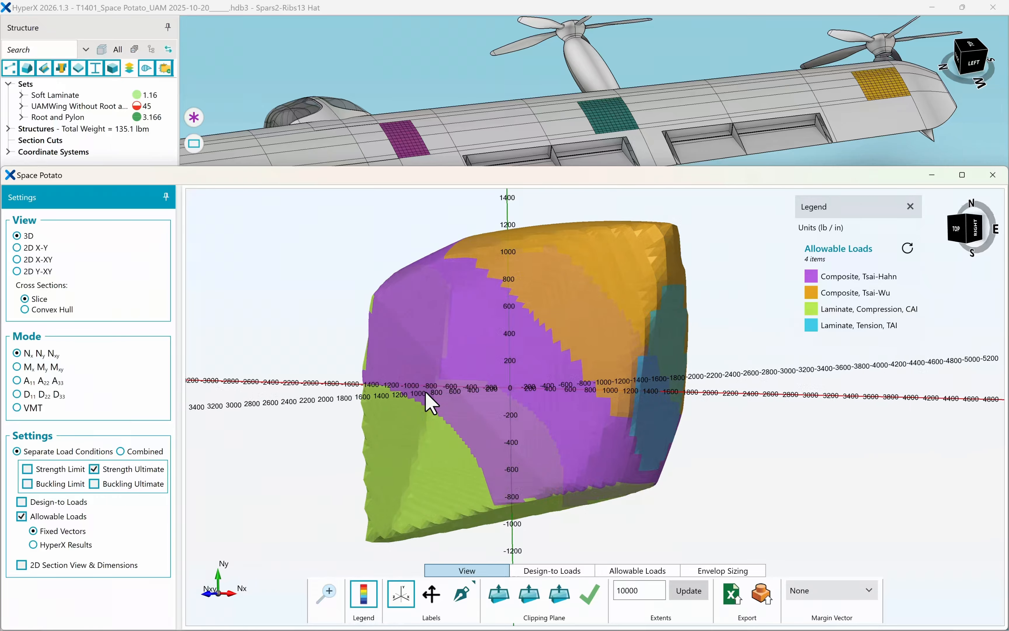
Colour the allowable-load envelope by panel region instead of by failure criterion.
click(640, 571)
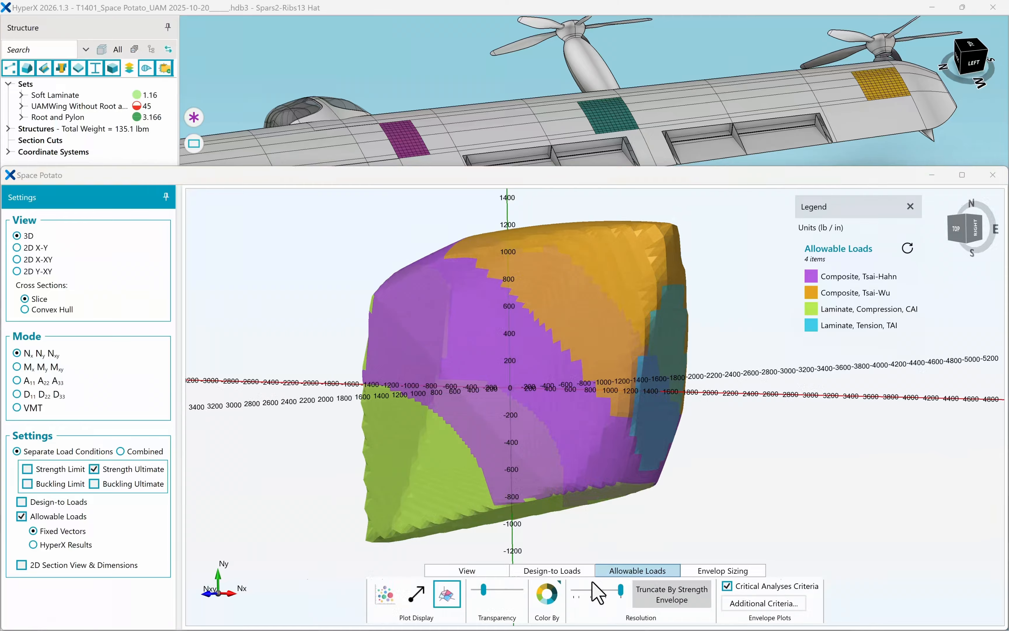
click(547, 592)
click(559, 569)
click(484, 571)
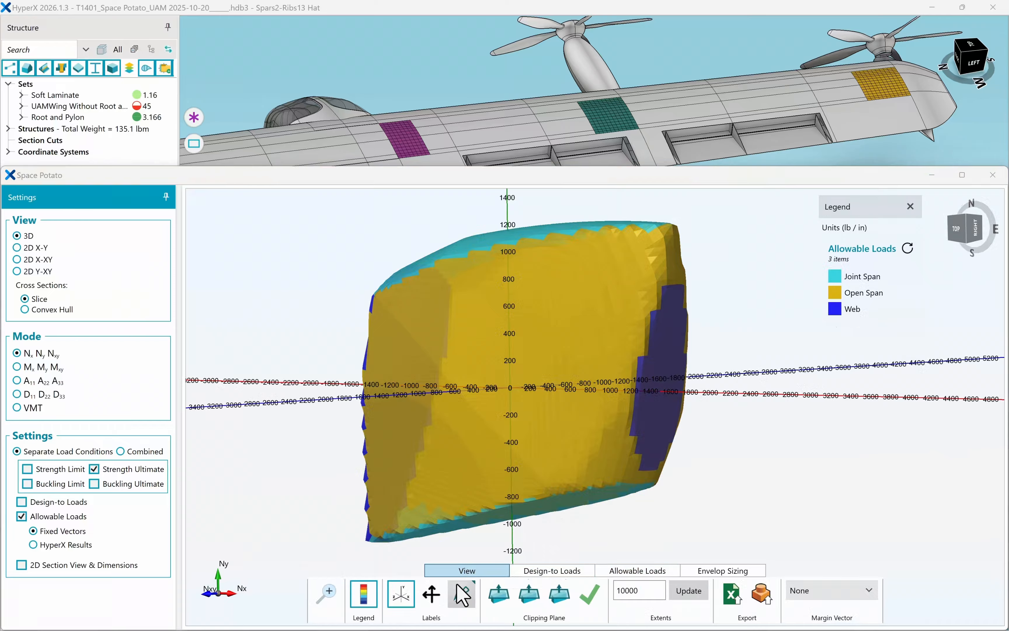
Label several corner points on the envelope, reposition one label, and close the Space Potato window.
click(462, 594)
click(367, 512)
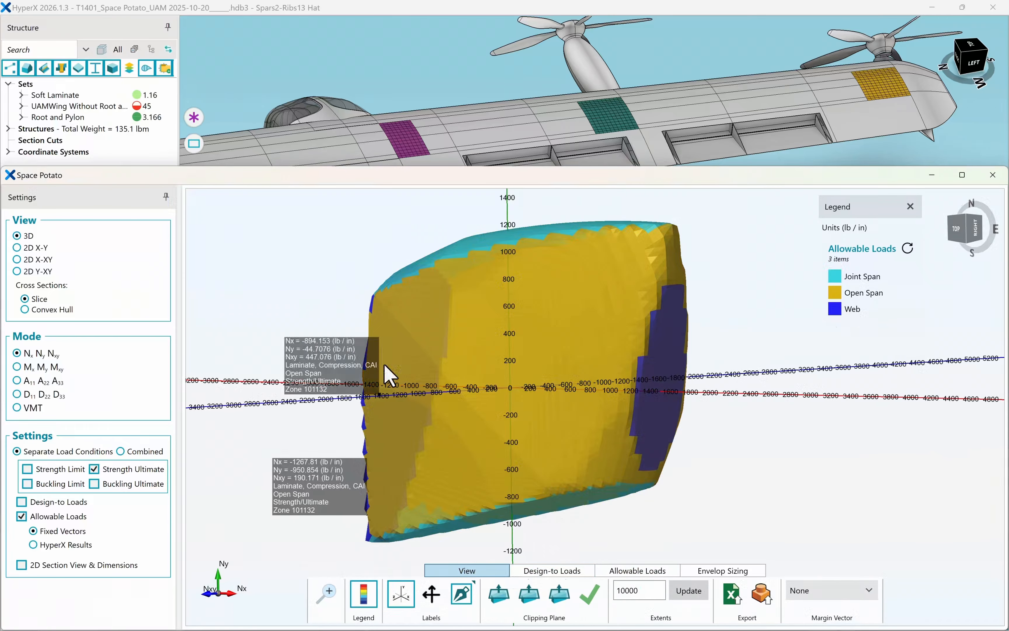
click(392, 274)
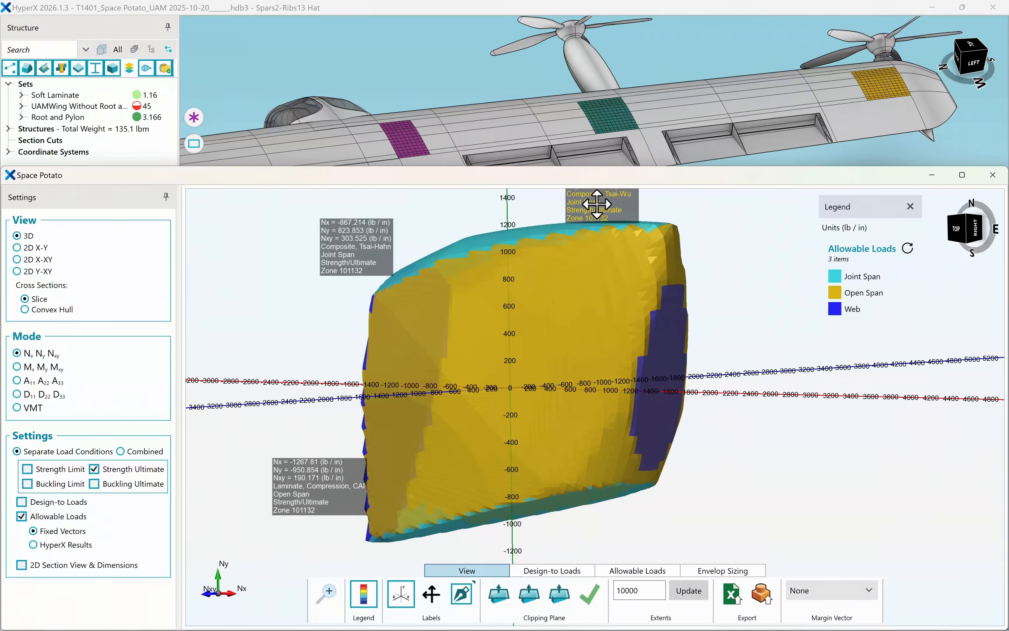
drag(597, 204, 744, 231)
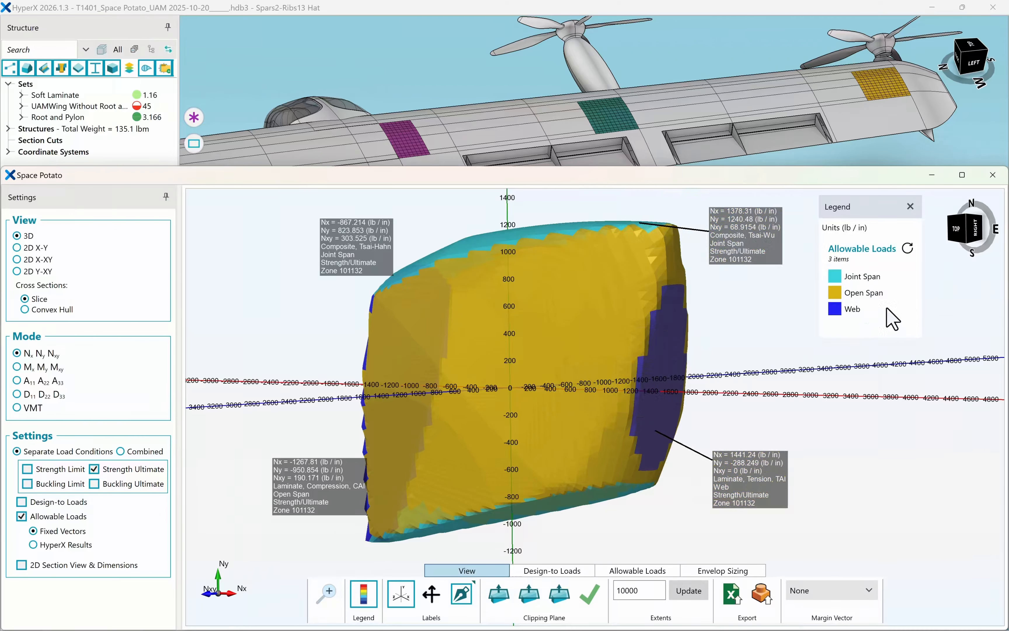
click(994, 175)
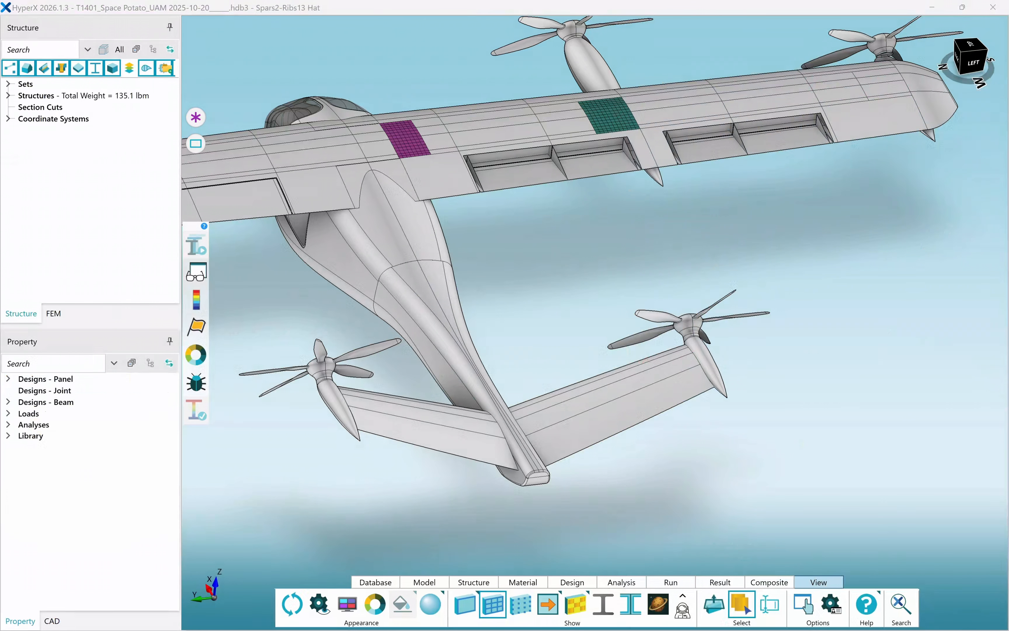
Open Space Potato for the selected upper wing skin zone and display its design-to loads and allowable loads.
click(646, 600)
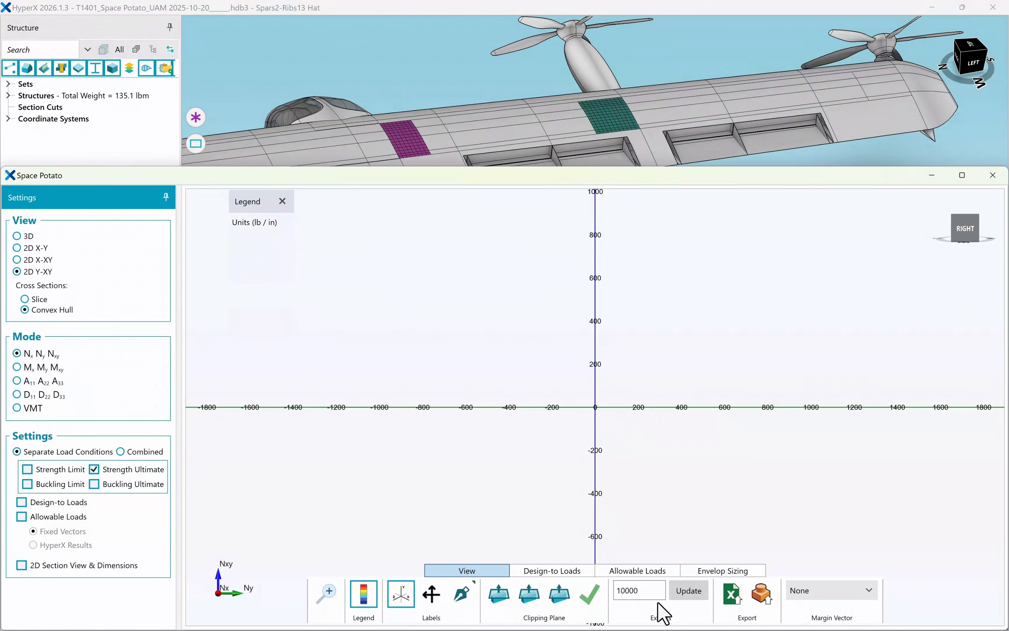
click(612, 127)
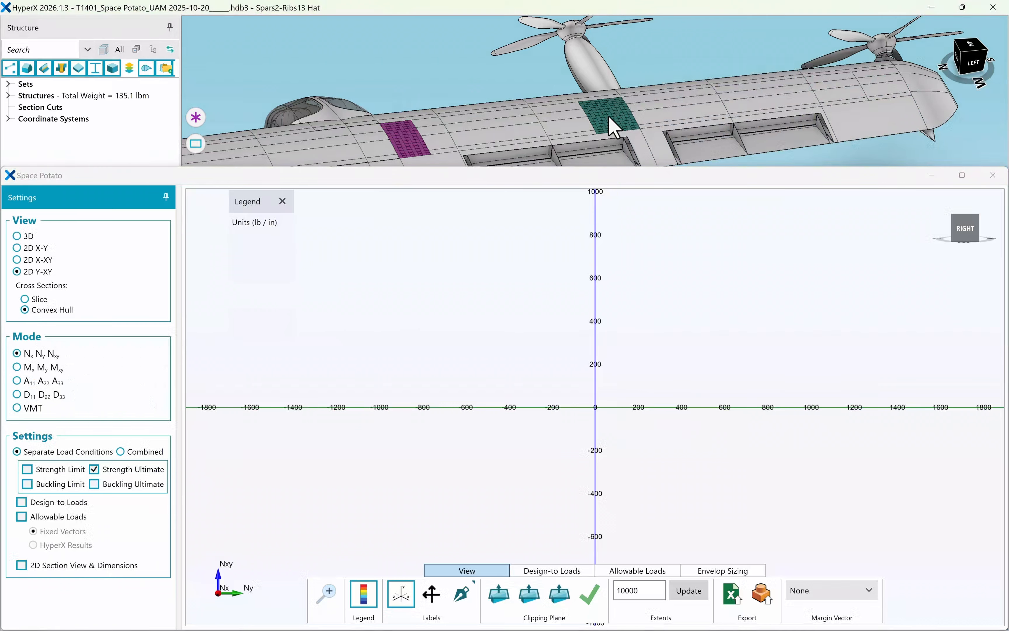
click(23, 501)
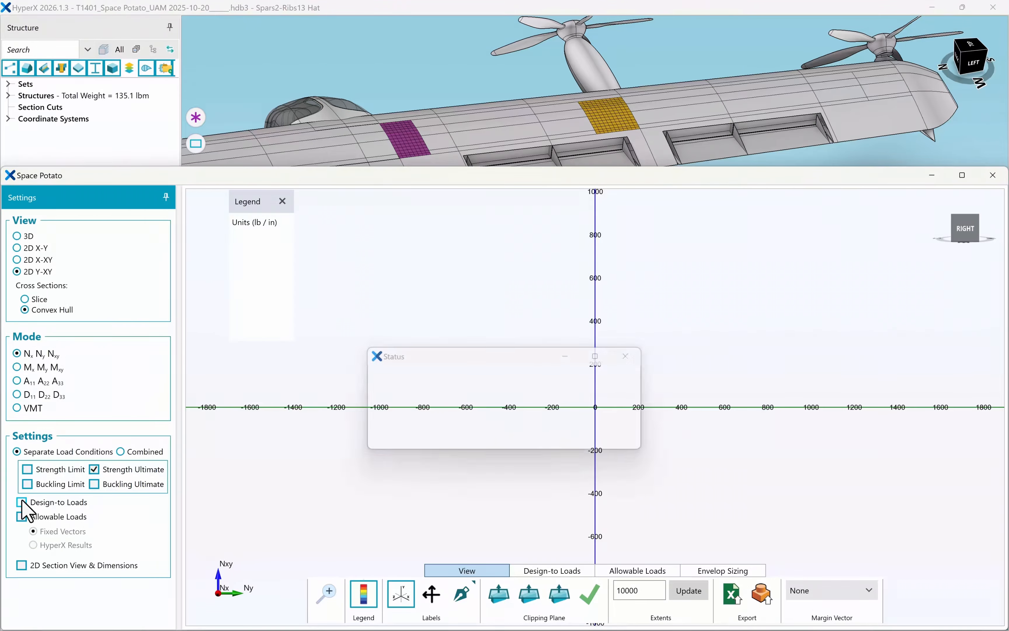
click(22, 517)
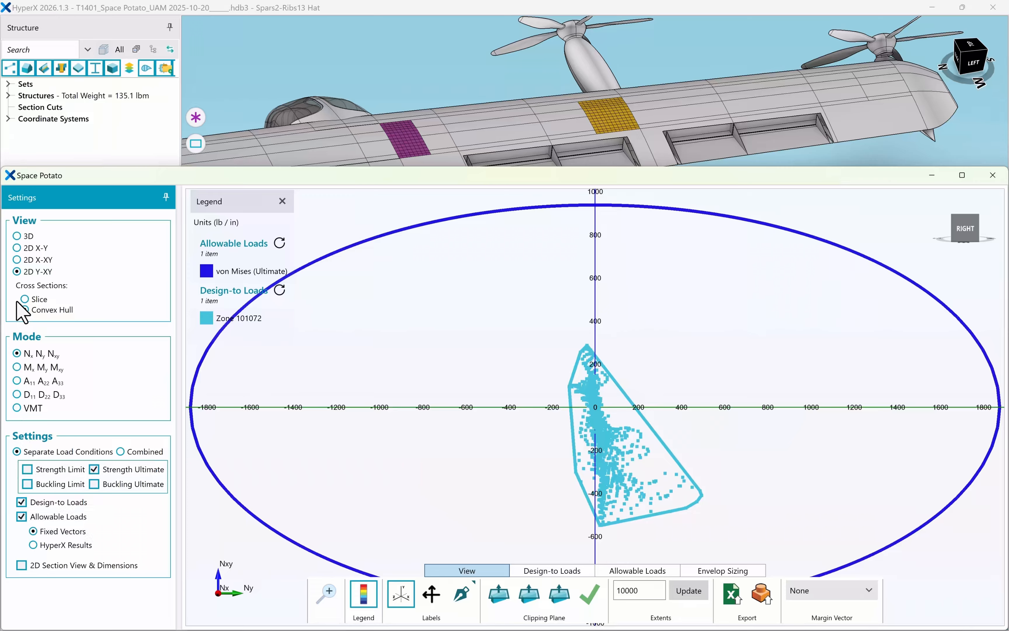
Cycle the plot through the 2D X-XY and 2D X-Y views, return to 3D, and orbit the envelope.
click(17, 260)
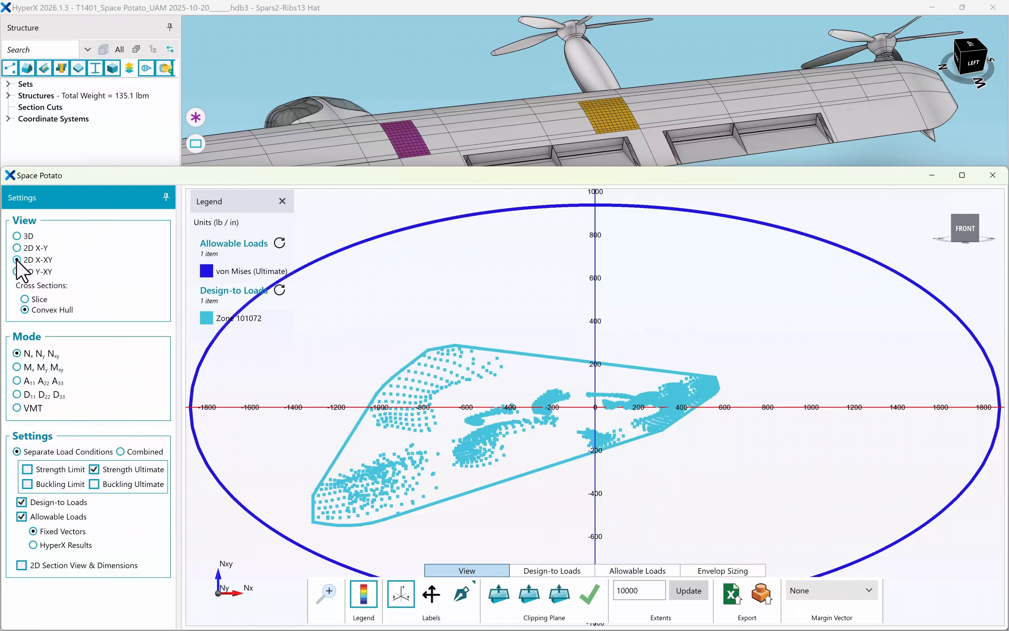
click(17, 248)
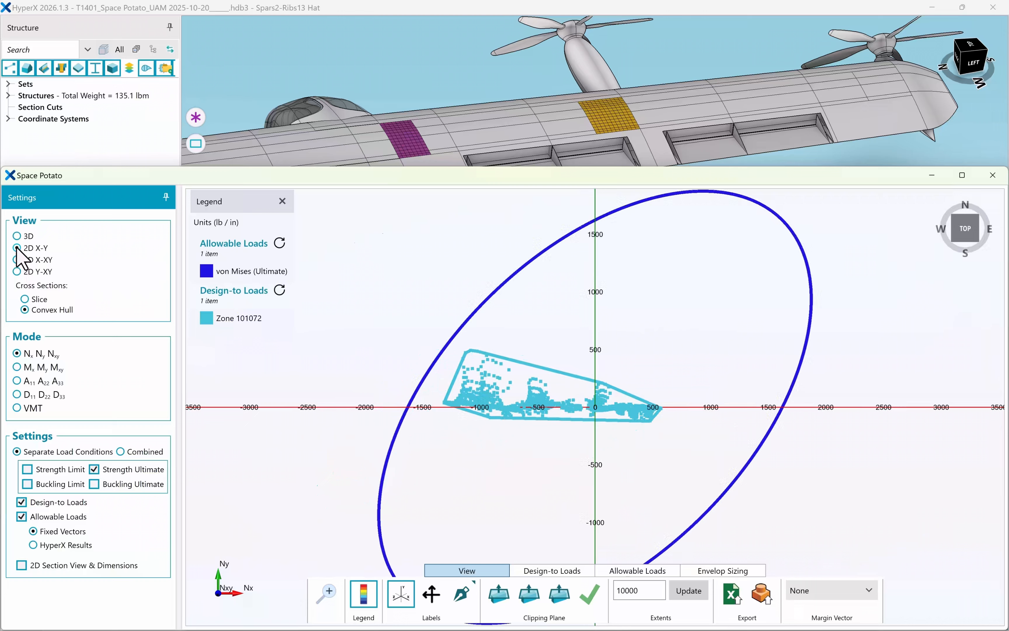
click(16, 236)
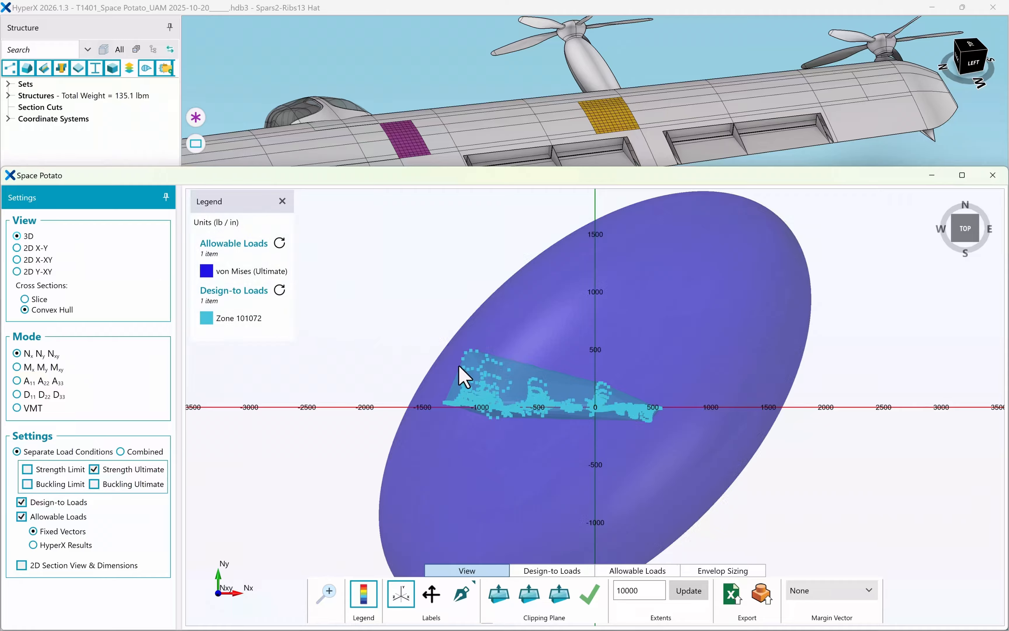
click(594, 406)
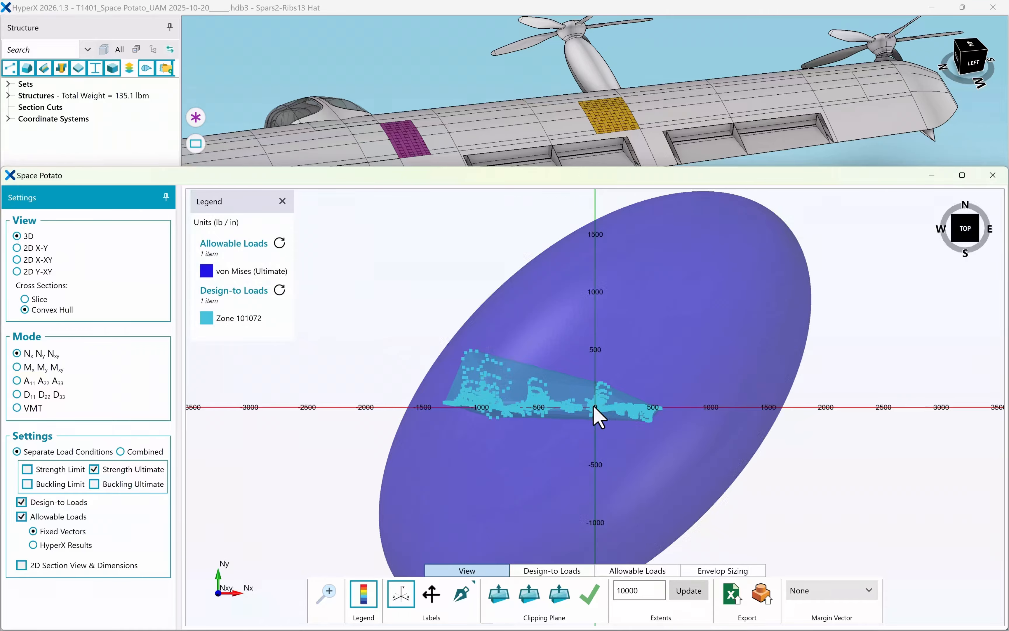
drag(593, 406, 683, 408)
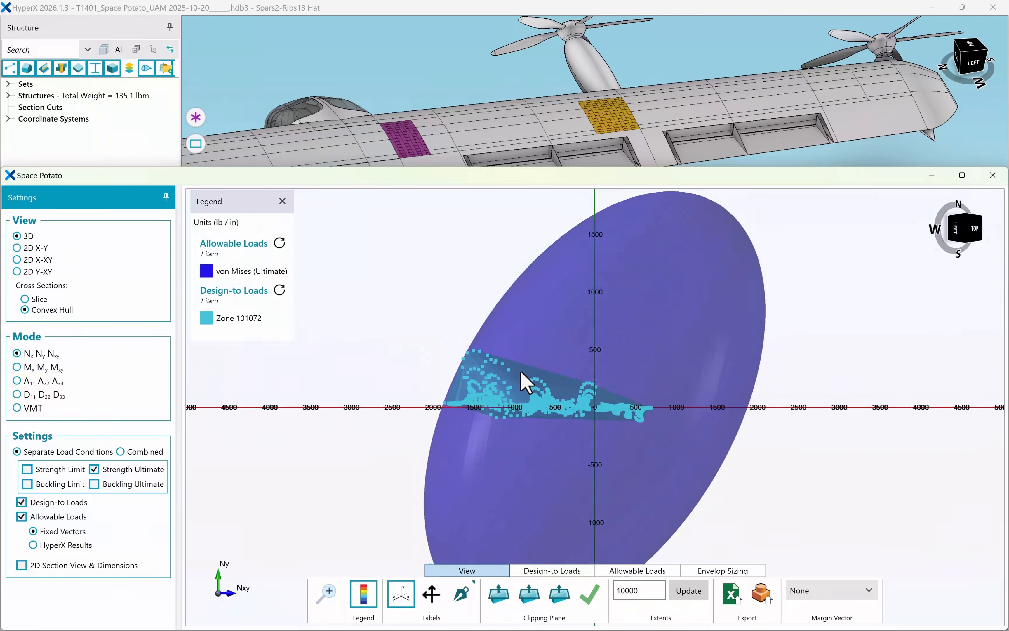
Zoom into the envelope edge and show the critical margin vector.
scroll(466, 367, up, 3)
scroll(462, 366, up, 5)
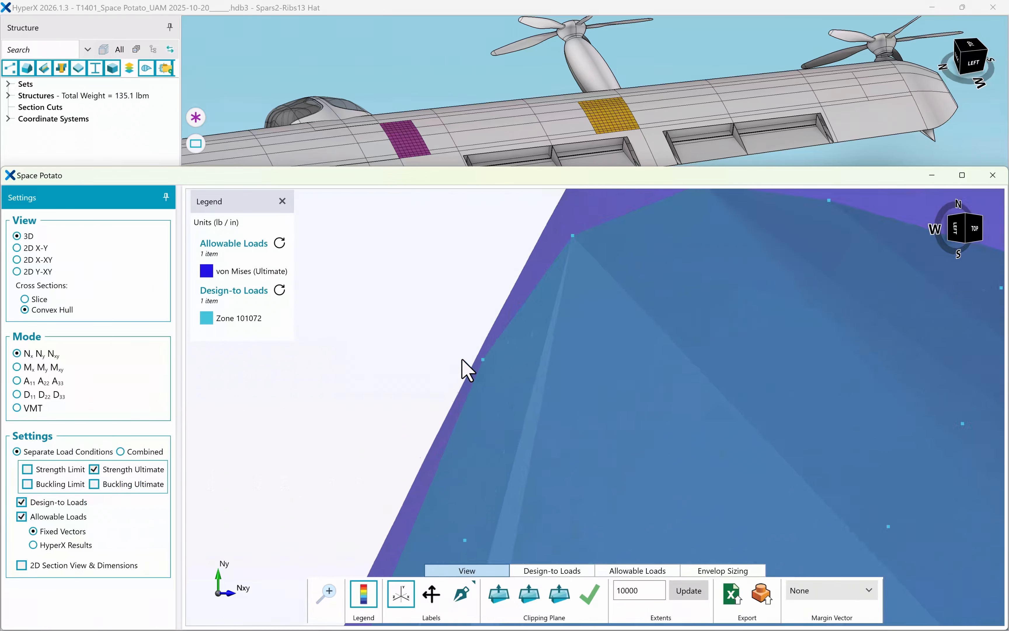
click(812, 590)
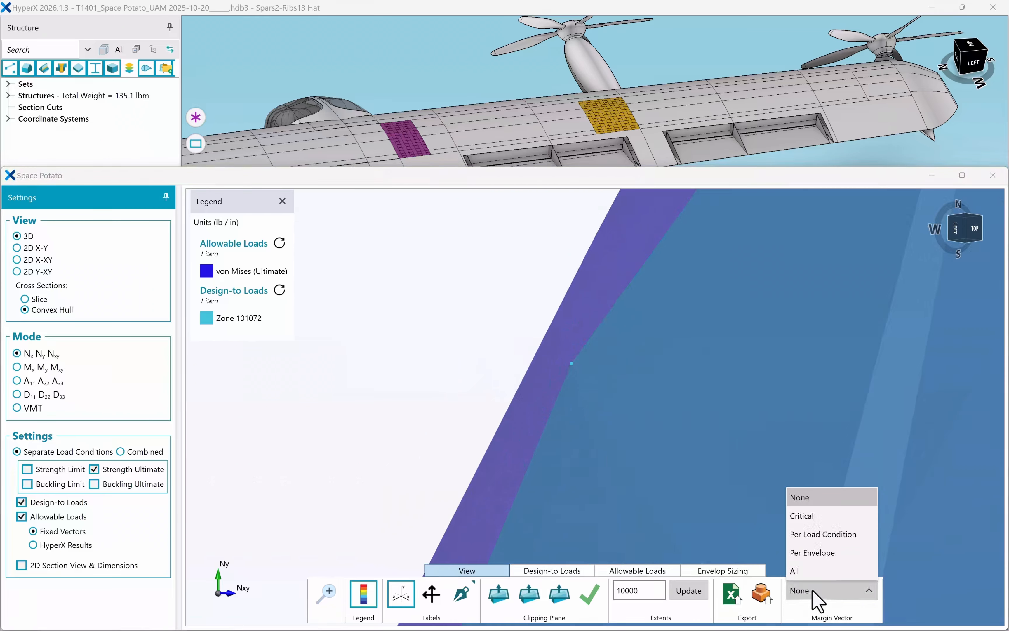
click(832, 515)
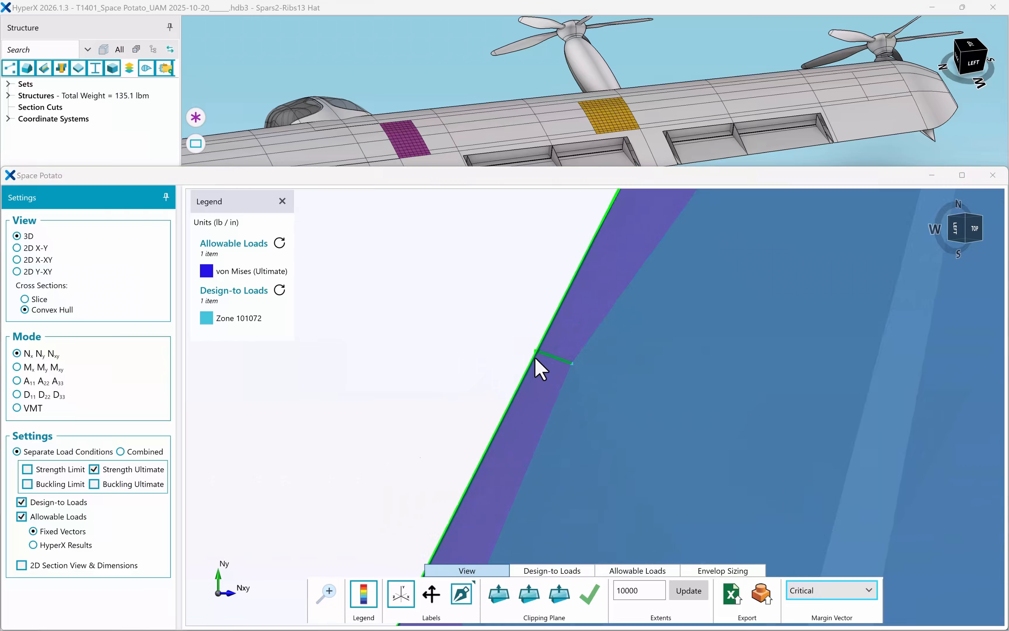
Label the critical margin-vector point, clear all labels, and zoom back out to the full envelope.
mouse_move(538, 356)
drag(567, 317, 380, 332)
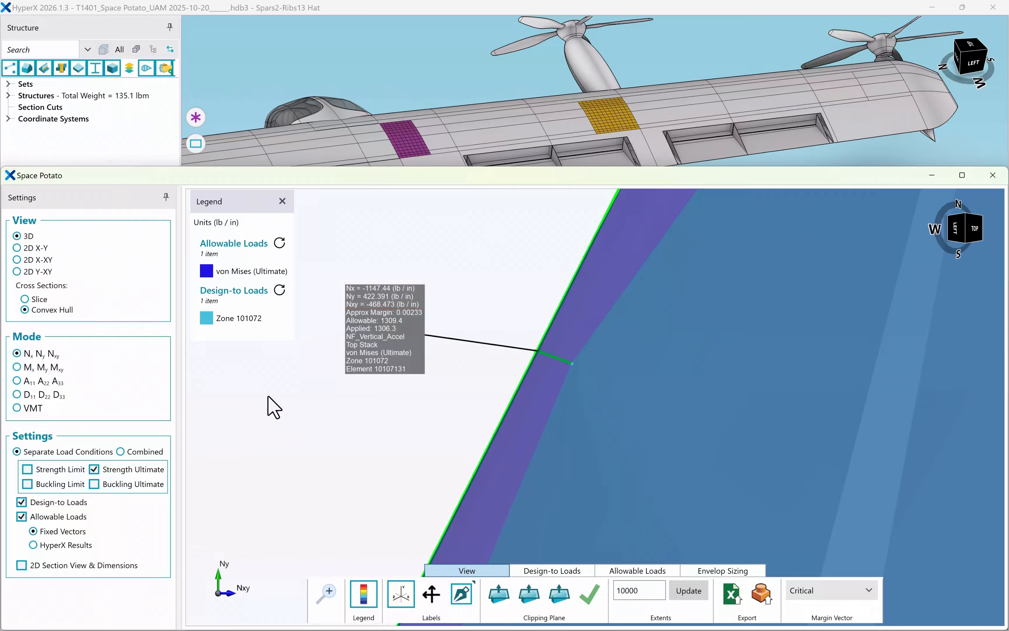
click(474, 582)
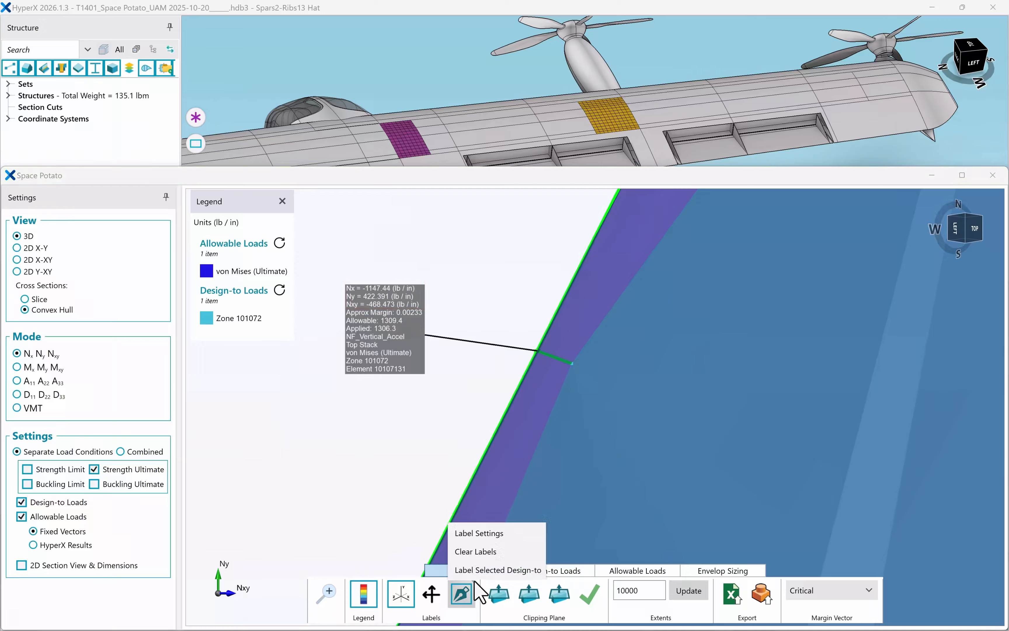
click(484, 551)
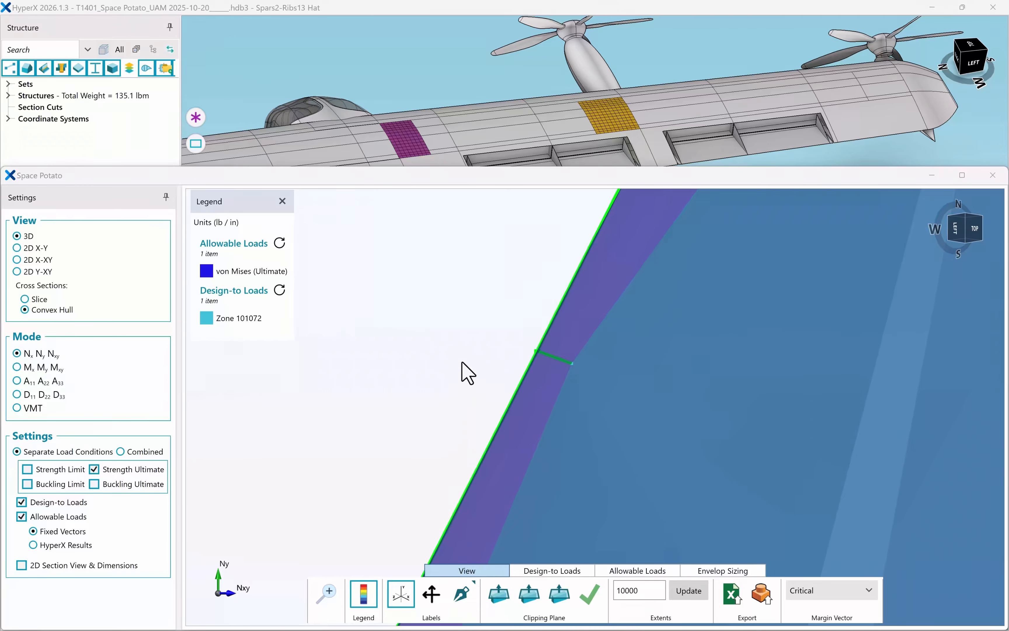
scroll(462, 362, down, 5)
scroll(463, 367, down, 8)
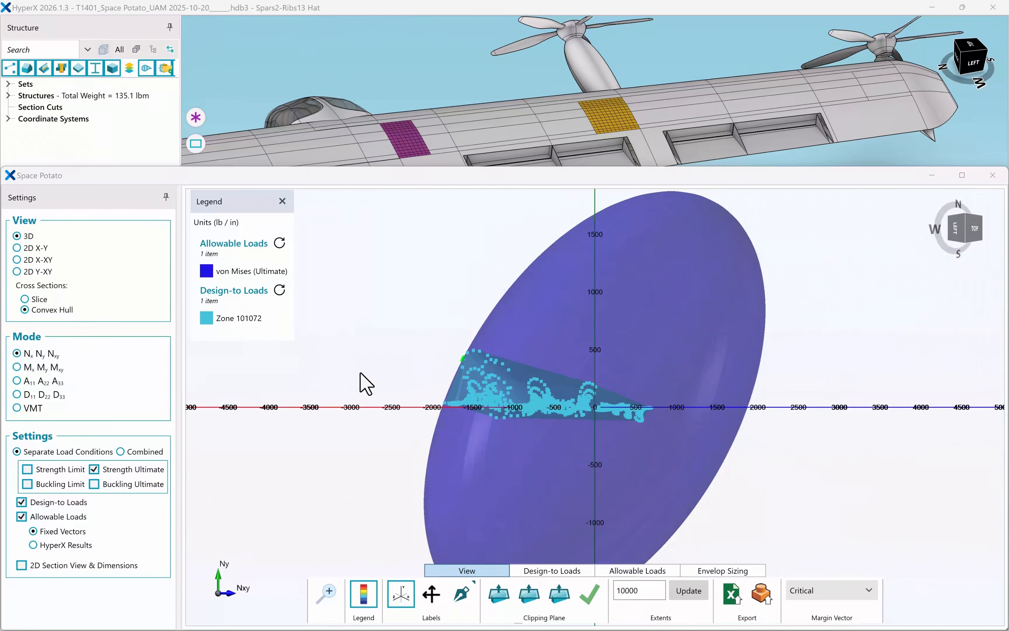